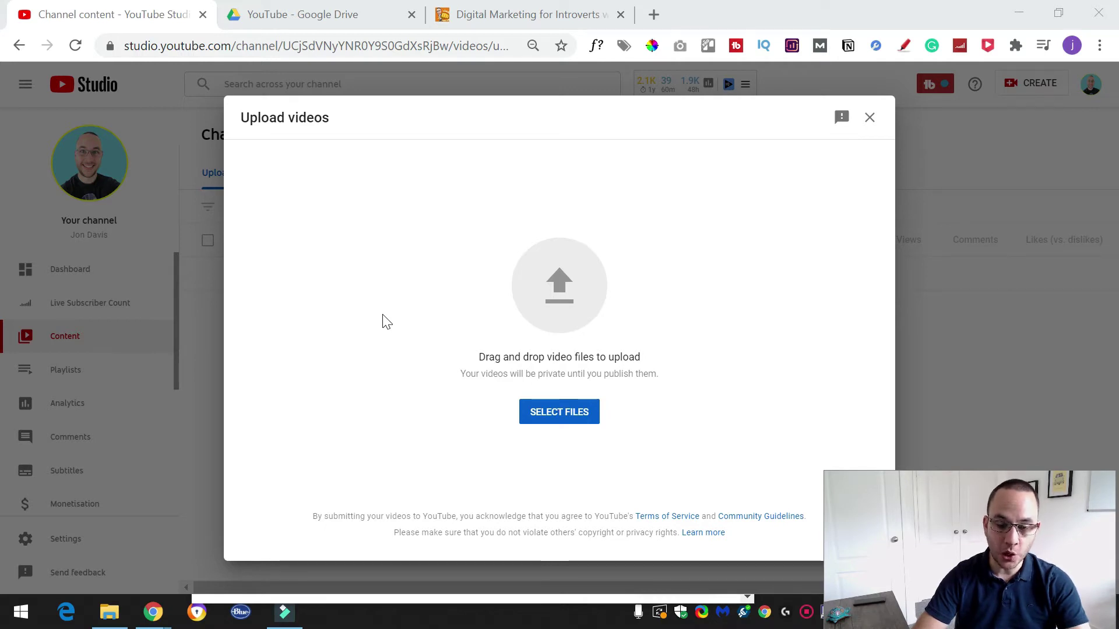
Upload TEST1.mp4 from the Output folder to create a draft titled TEST1.
{"action": "left_click", "coordinate": [548, 419]}
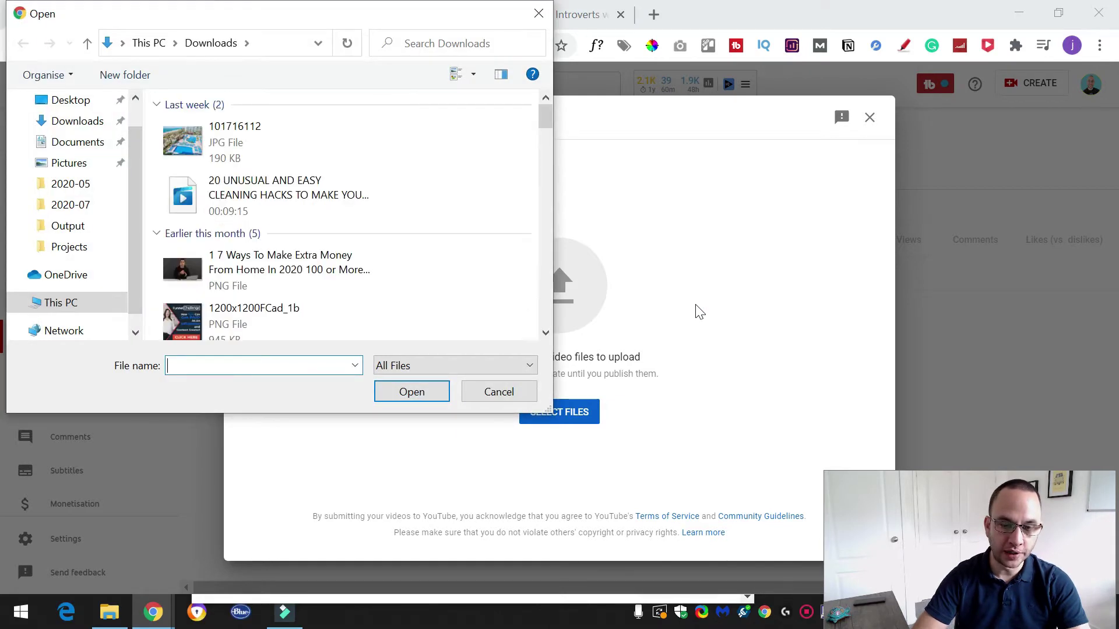
{"action": "left_click", "coordinate": [395, 155]}
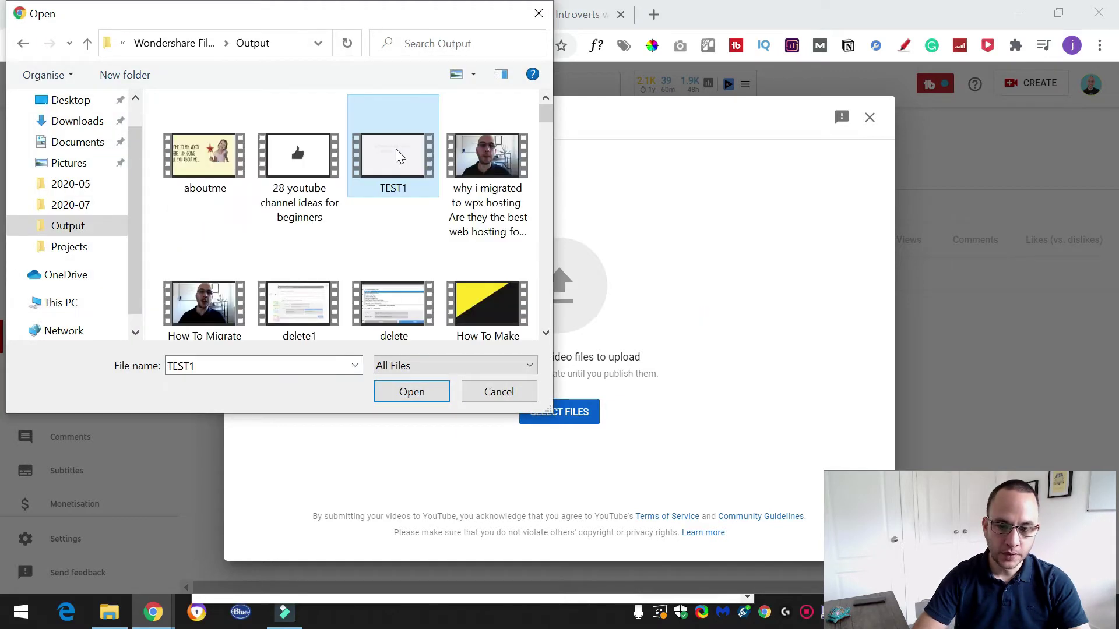
{"action": "left_click", "coordinate": [422, 387]}
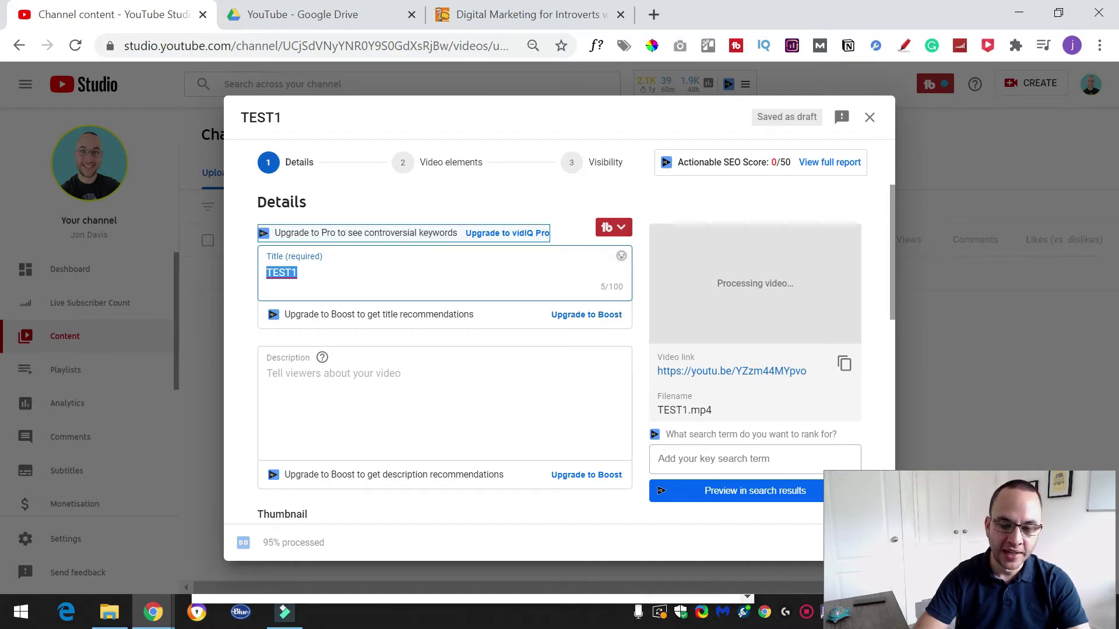
Replace the draft title TEST1 with 'Test Video About Video Descriptions'.
{"action": "left_click", "coordinate": [306, 267]}
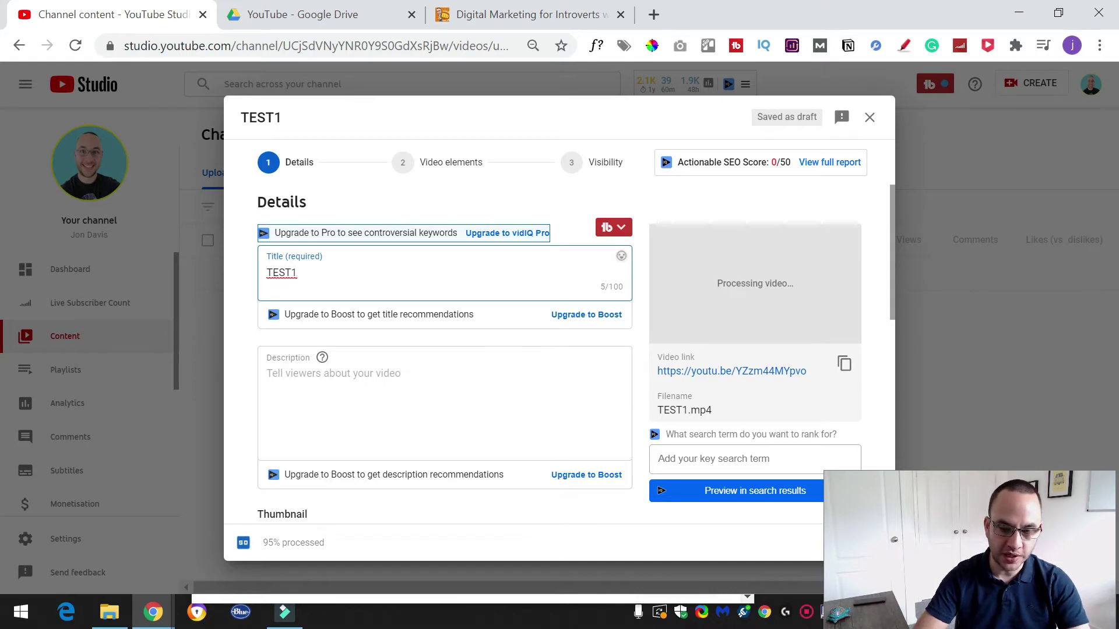
{"action": "left_click_drag", "start_coordinate": [312, 273], "coordinate": [272, 273]}
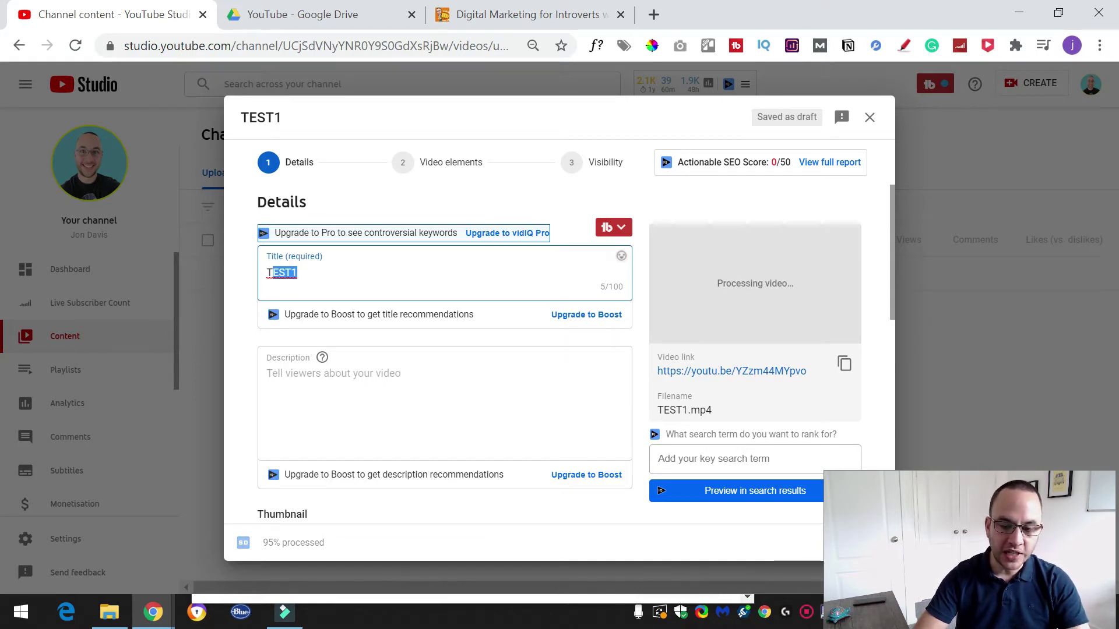
{"action": "key", "text": "BackSpace"}
{"action": "key", "text": "BackSpace"}
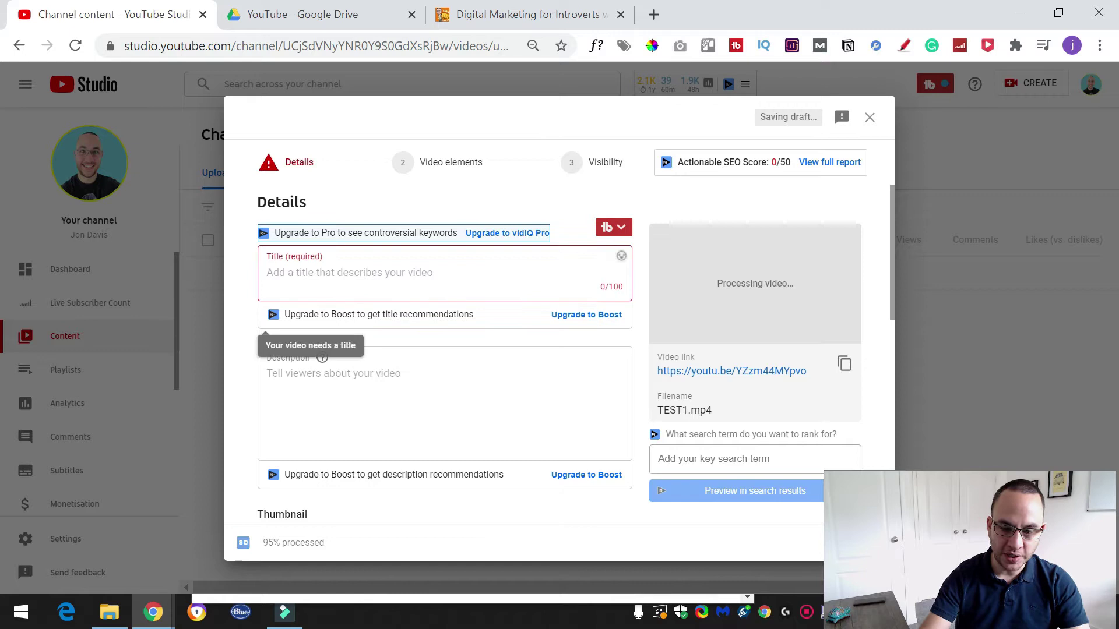
{"action": "type", "text": "Test Vid"}
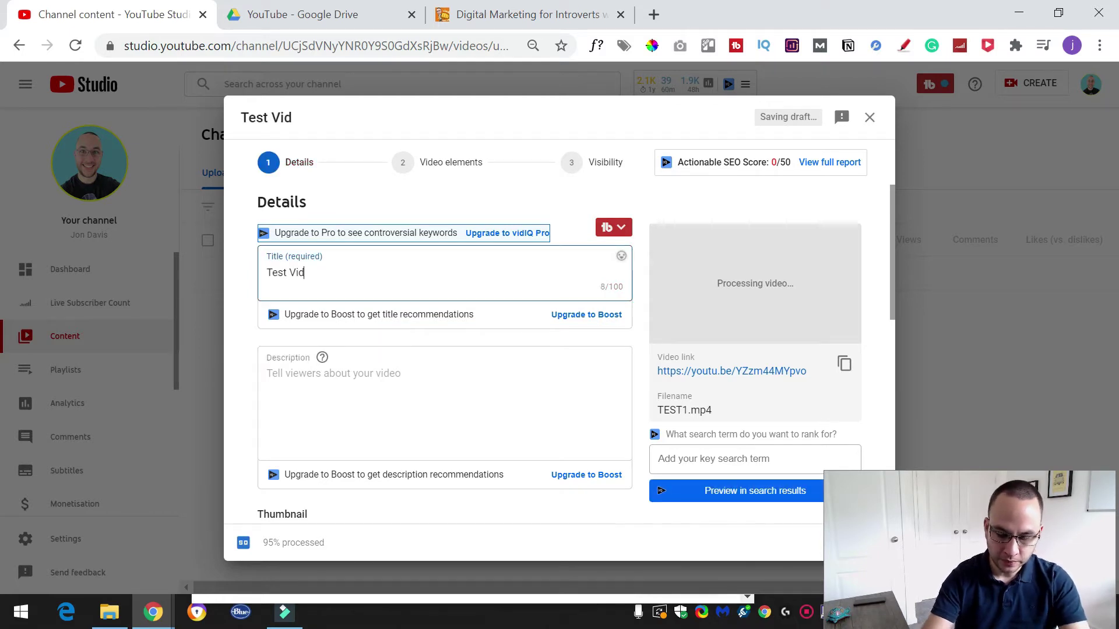
{"action": "type", "text": "eo About Video Descriptions"}
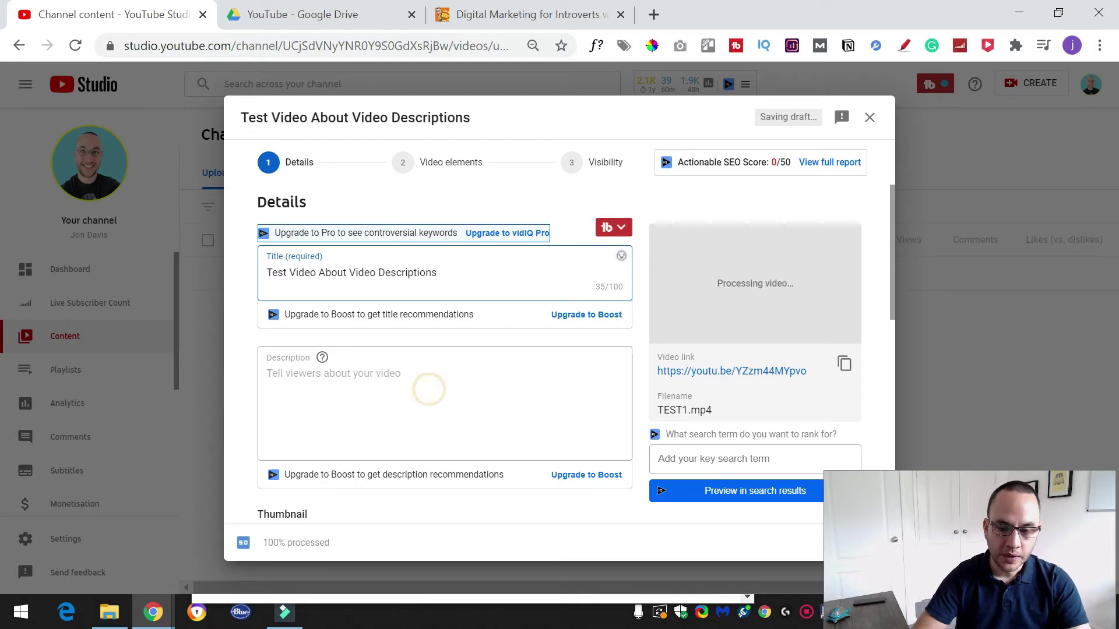
{"action": "left_click", "coordinate": [319, 383]}
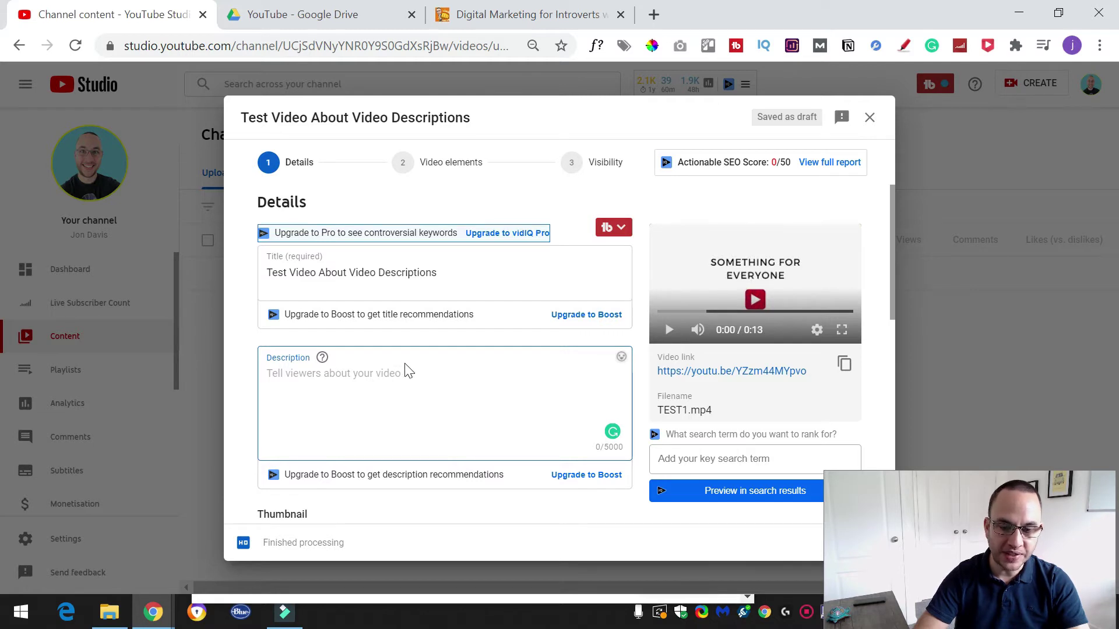
Open the Template description document from the YouTube folder in Google Drive.
{"action": "left_click", "coordinate": [344, 16]}
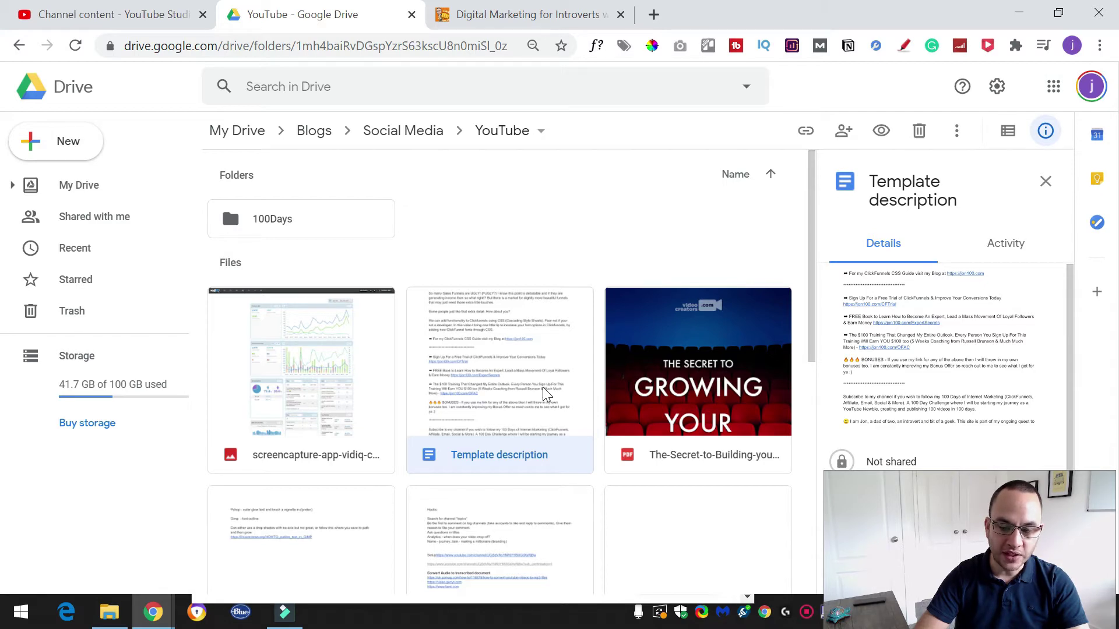
{"action": "double_click", "coordinate": [526, 394]}
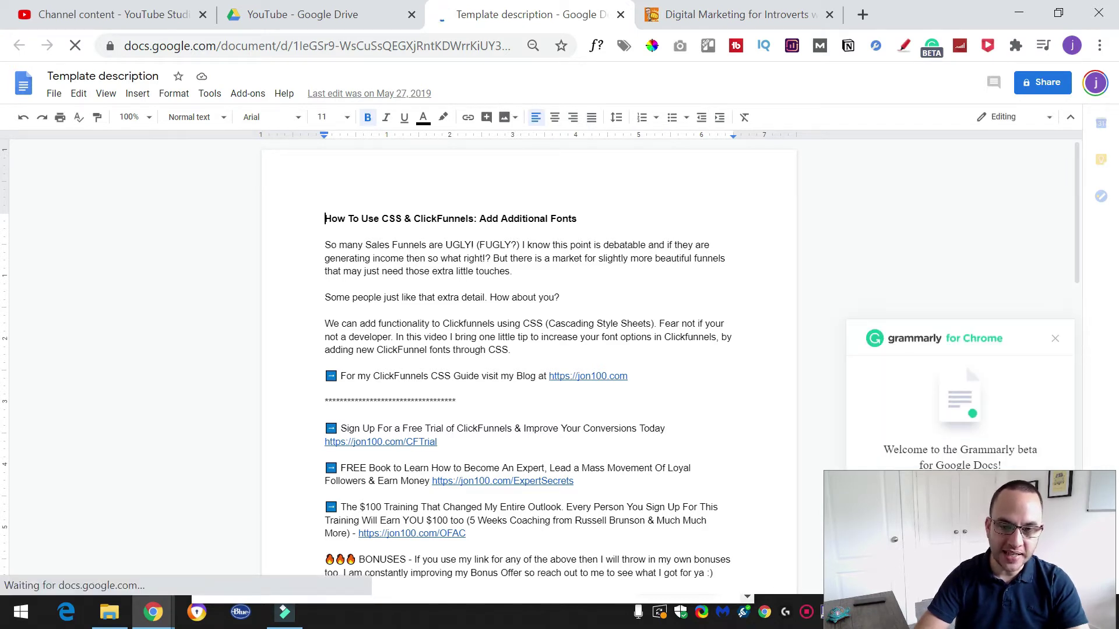
Leave the Template description doc and return to the draft's details in YouTube Studio.
{"action": "key", "text": "ctrl+1"}
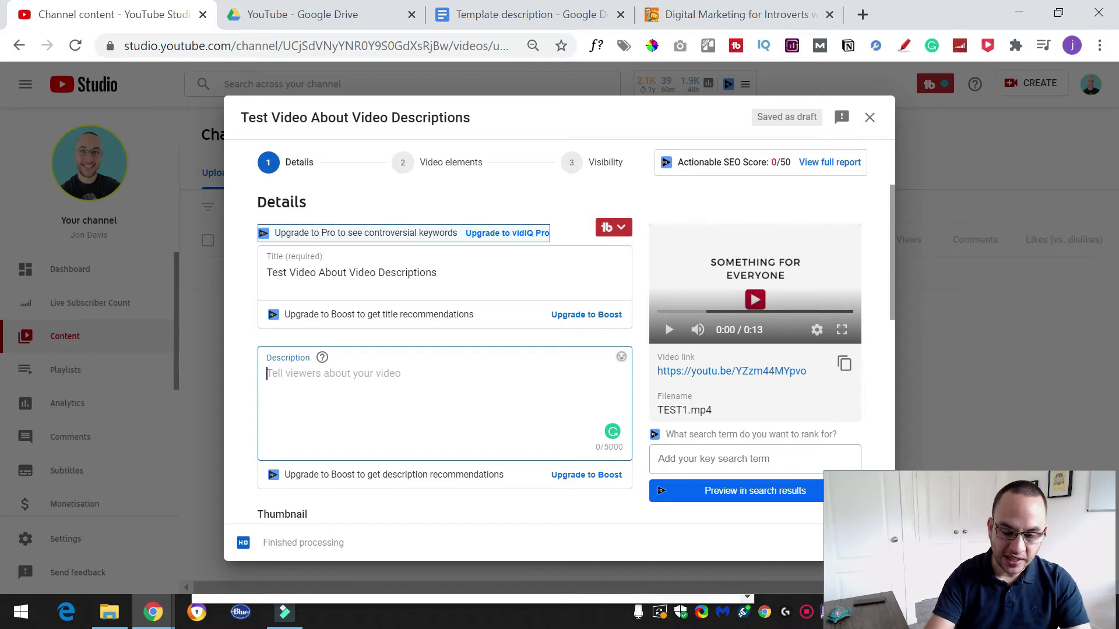
Write 'For more information please visit my blog....' as the first description line, then bring up jon100.com.
{"action": "type", "text": "For m"}
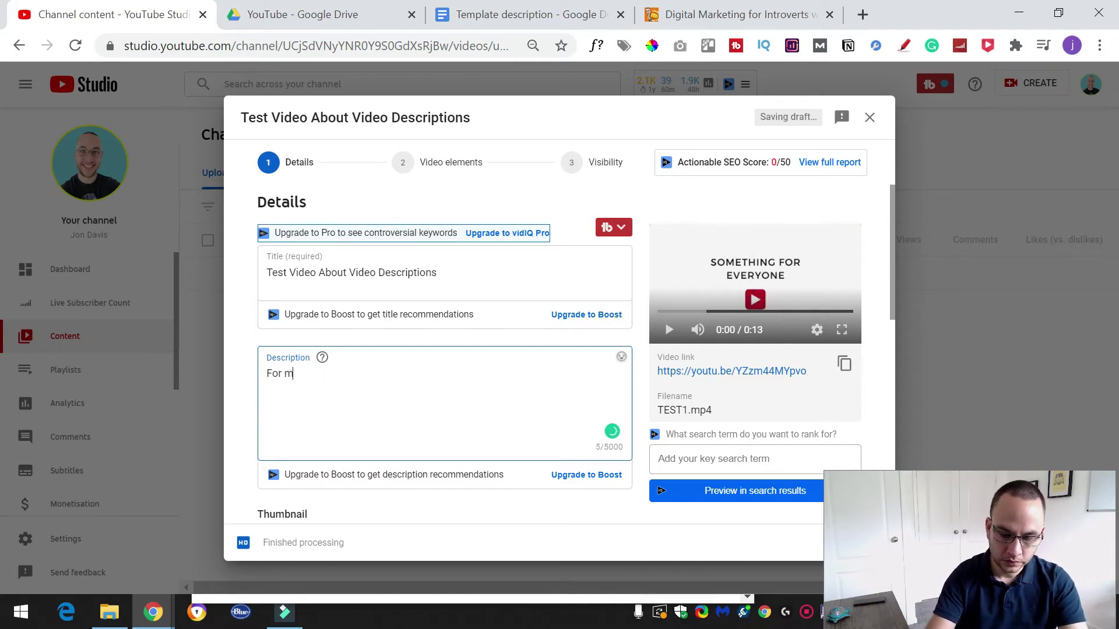
{"action": "type", "text": "ore information please visi"}
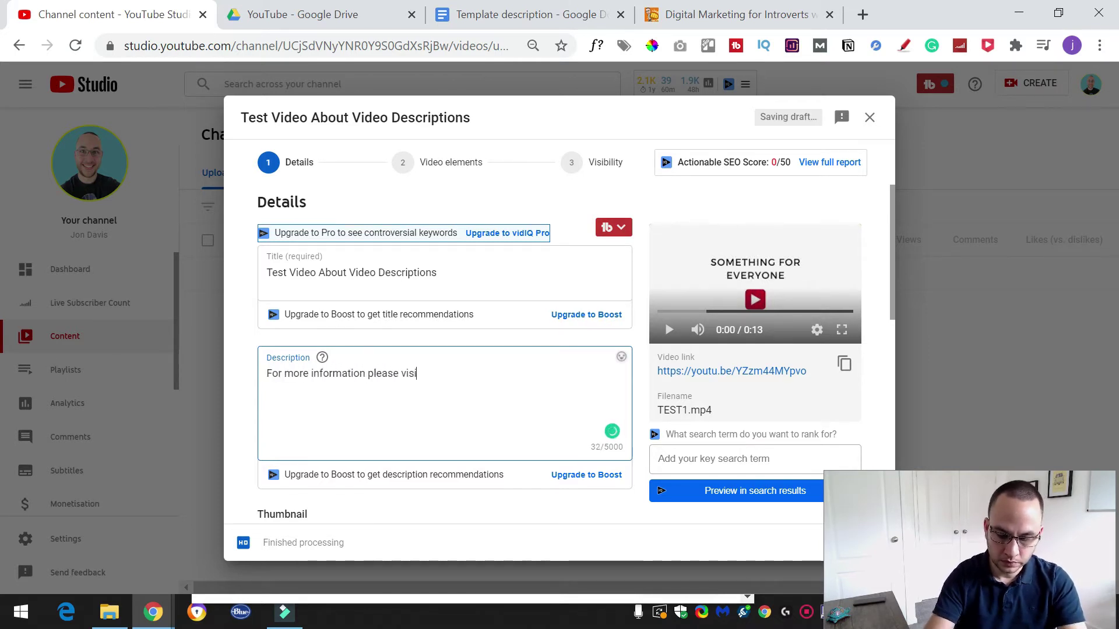
{"action": "type", "text": "t my blog...."}
{"action": "key", "text": "Return"}
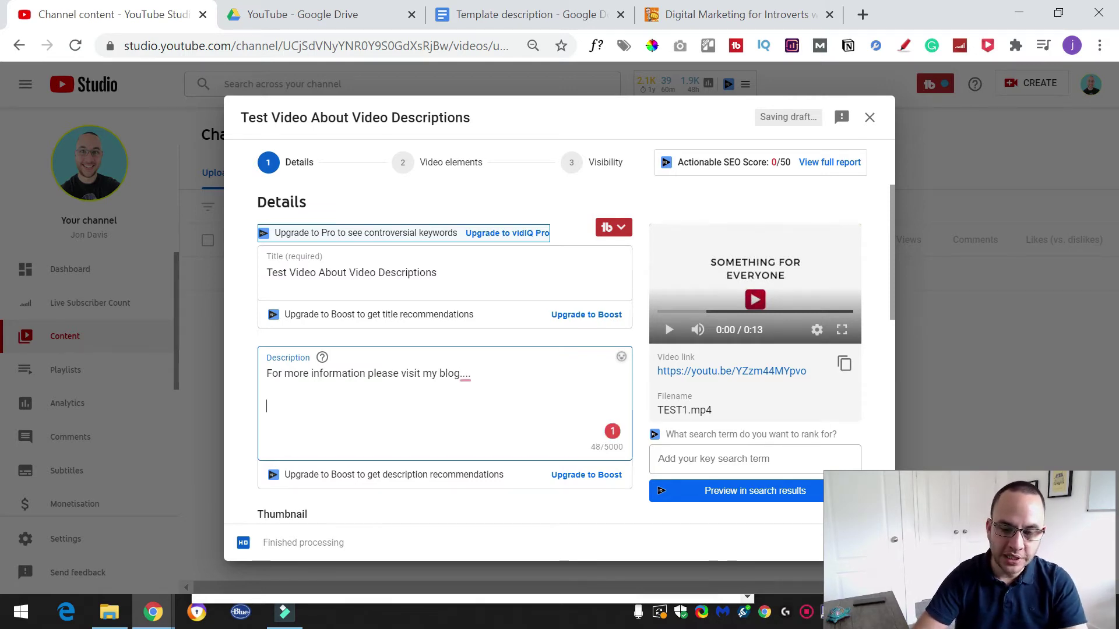
{"action": "left_click", "coordinate": [729, 15]}
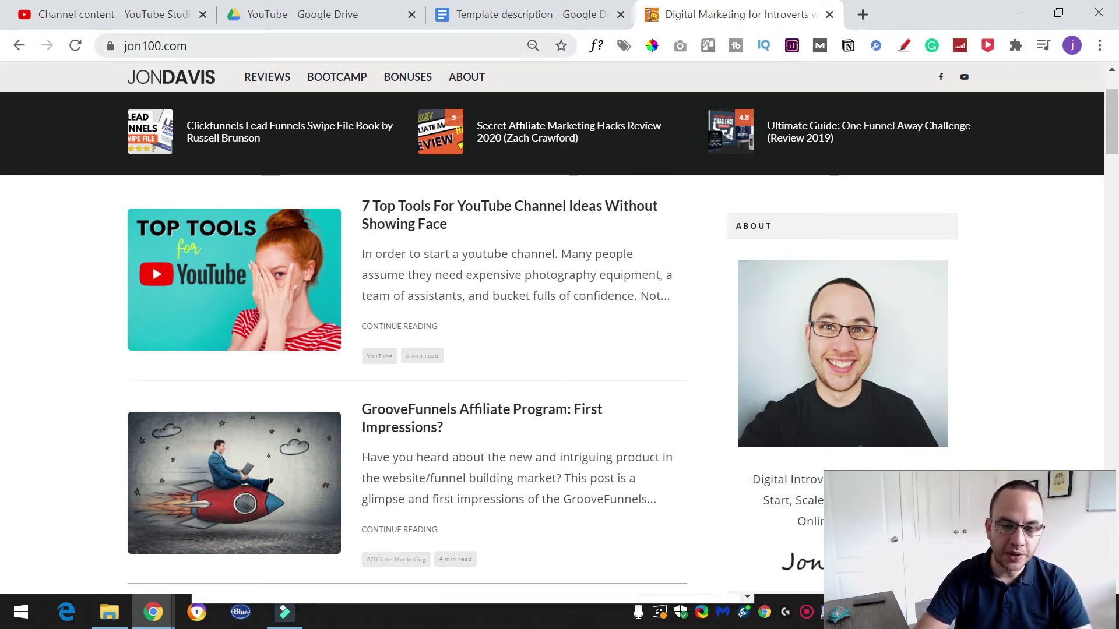
Copy the jon100.com address from the blog's address bar and go back to YouTube Studio.
{"action": "left_click", "coordinate": [218, 45]}
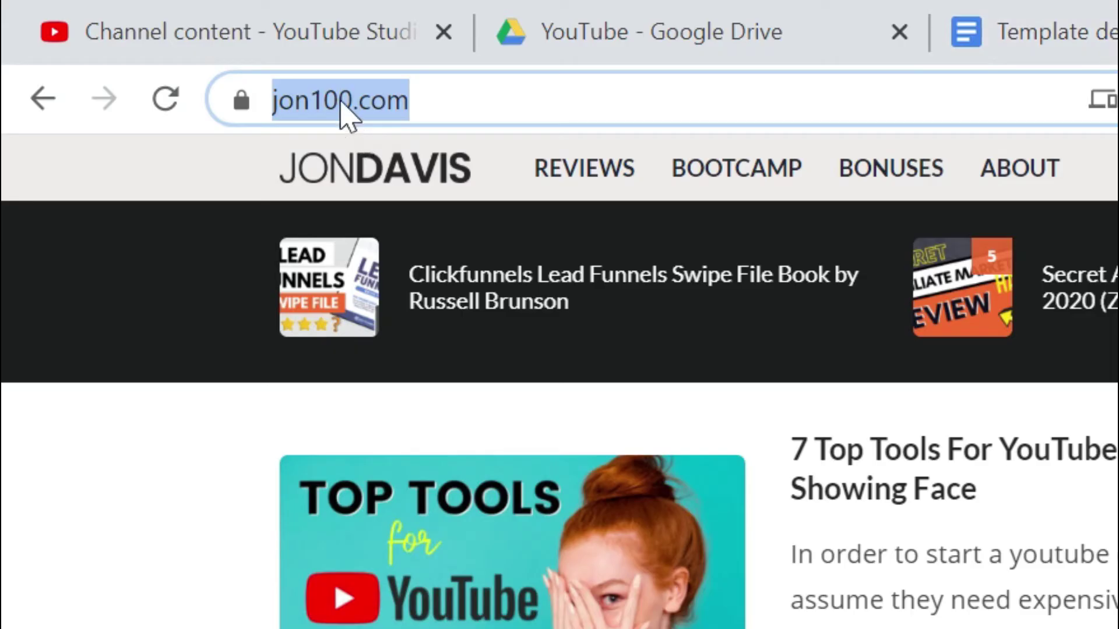
{"action": "right_click", "coordinate": [156, 46]}
{"action": "left_click", "coordinate": [462, 366]}
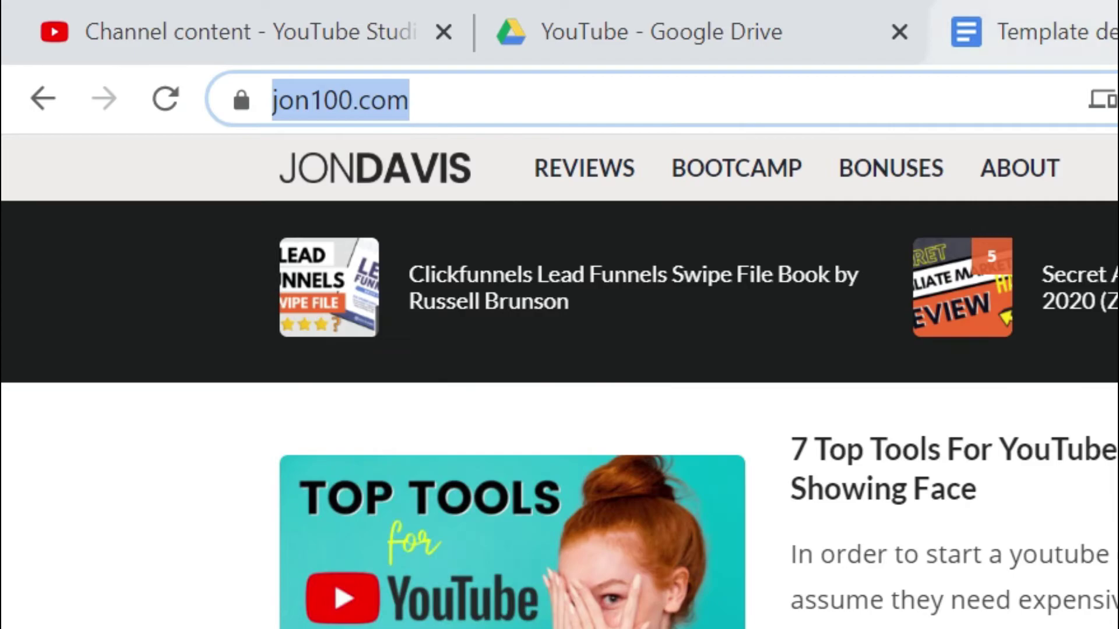
{"action": "left_click", "coordinate": [197, 23]}
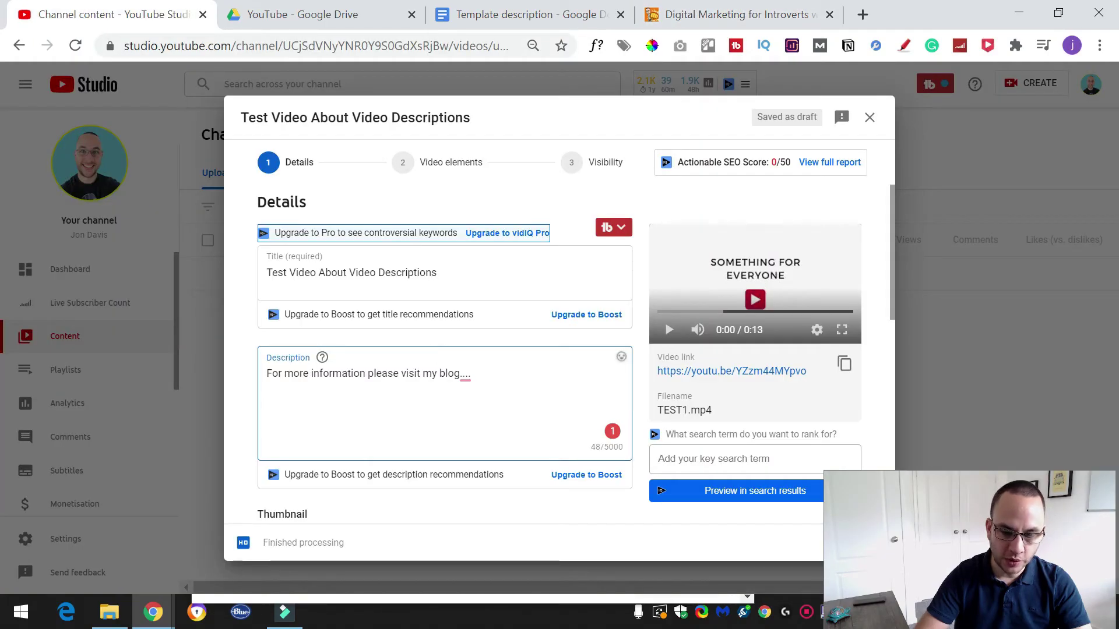
{"action": "key", "text": "ctrl+v"}
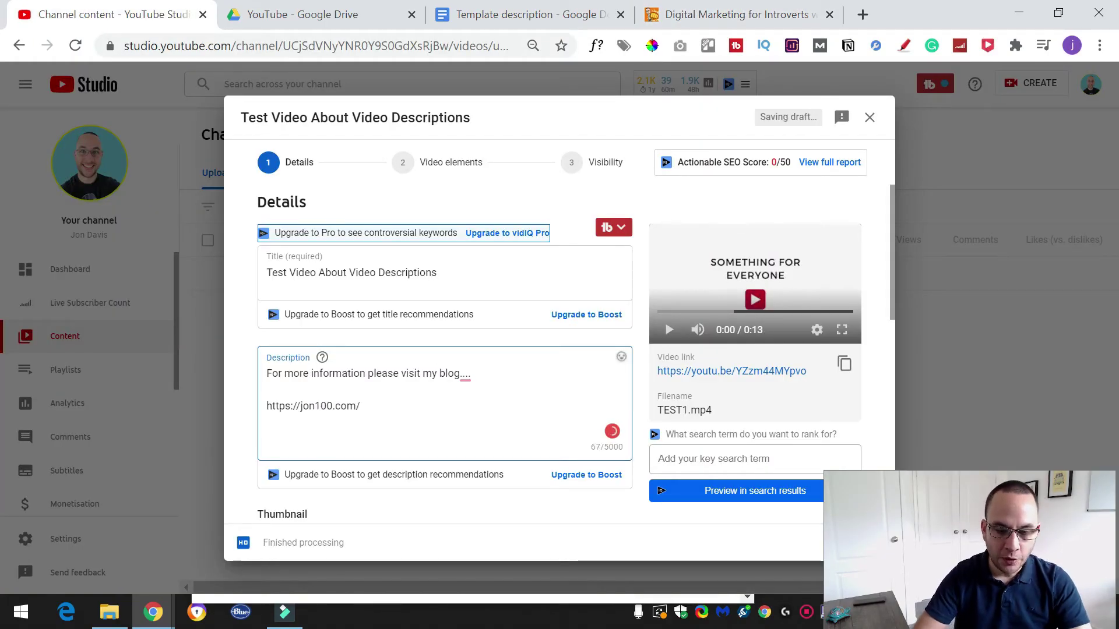
{"action": "left_click_drag", "start_coordinate": [283, 407], "coordinate": [266, 373]}
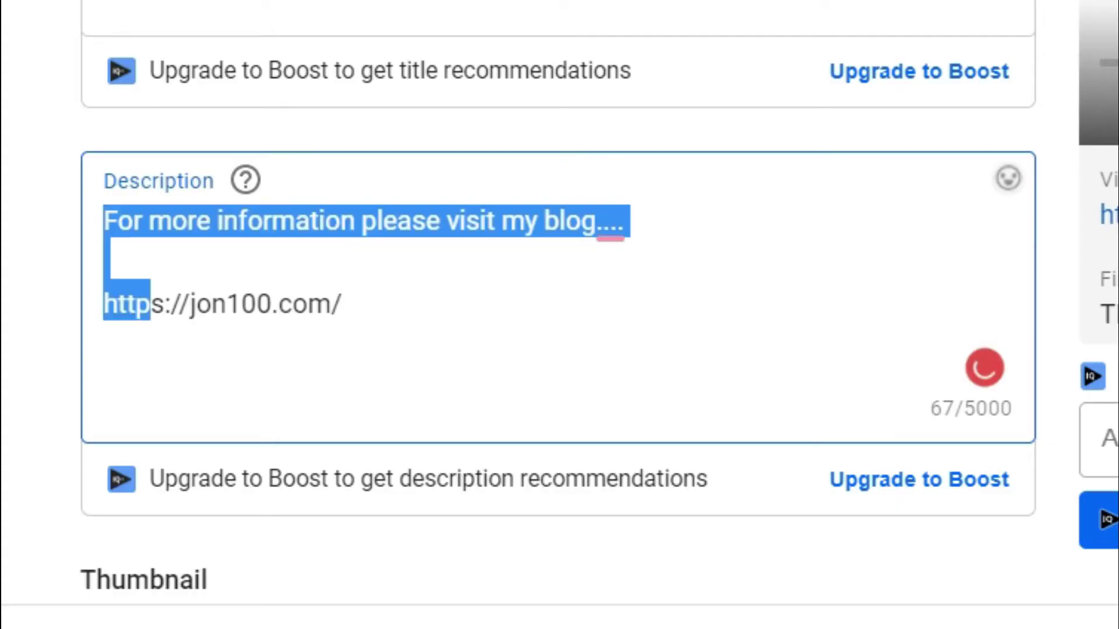
{"action": "left_click", "coordinate": [150, 302]}
{"action": "left_click_drag", "start_coordinate": [164, 303], "coordinate": [104, 303]}
{"action": "left_click", "coordinate": [185, 344]}
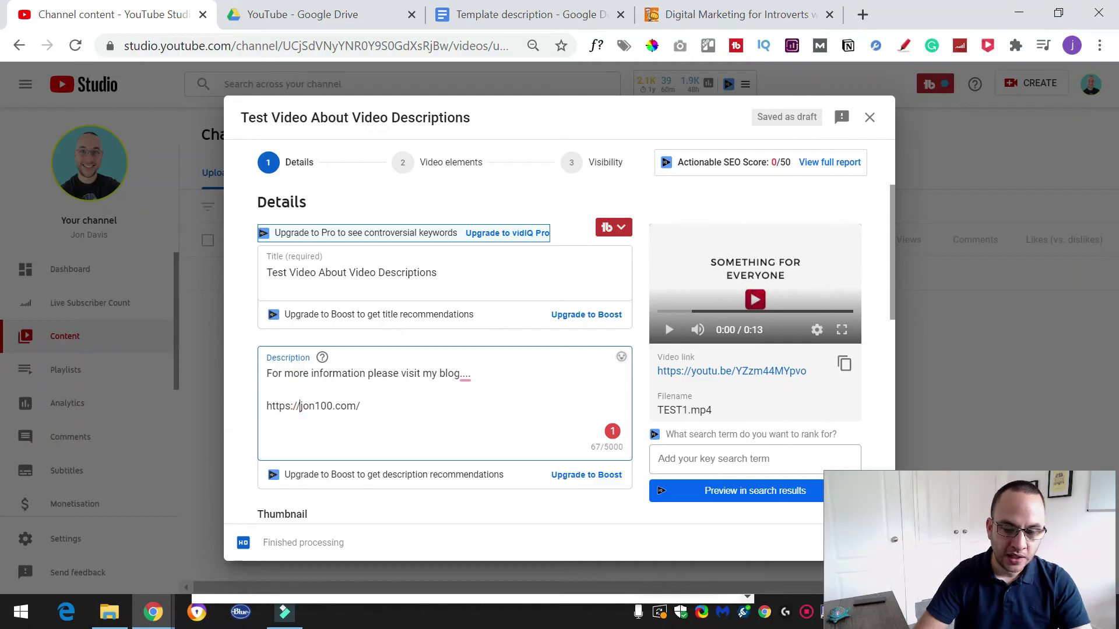
{"action": "left_click", "coordinate": [385, 401]}
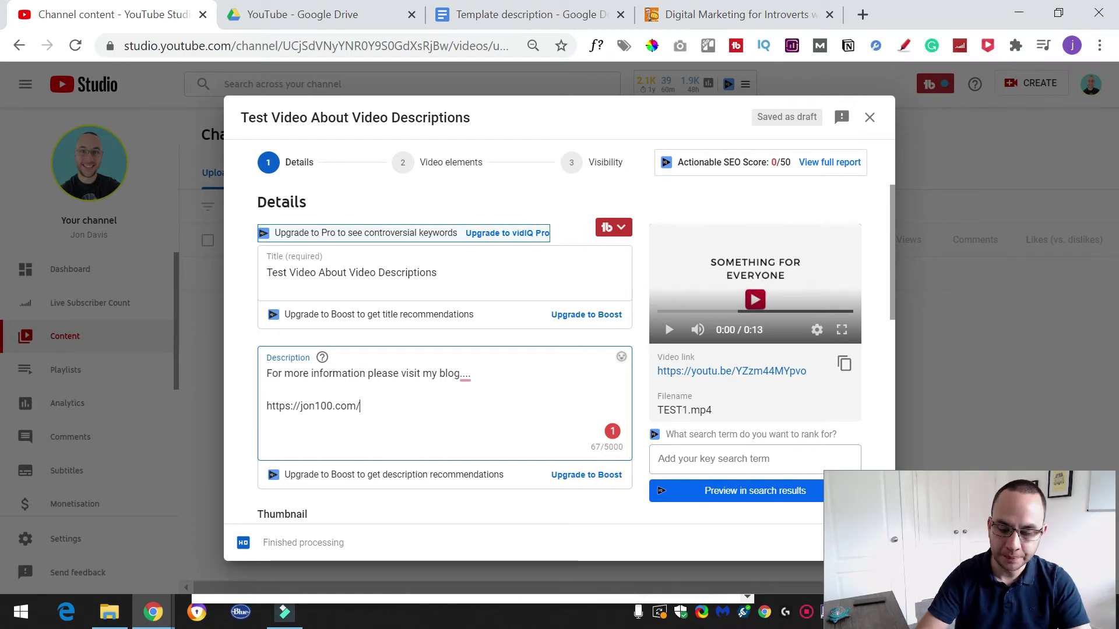
{"action": "key", "text": "Return"}
{"action": "key", "text": "Return"}
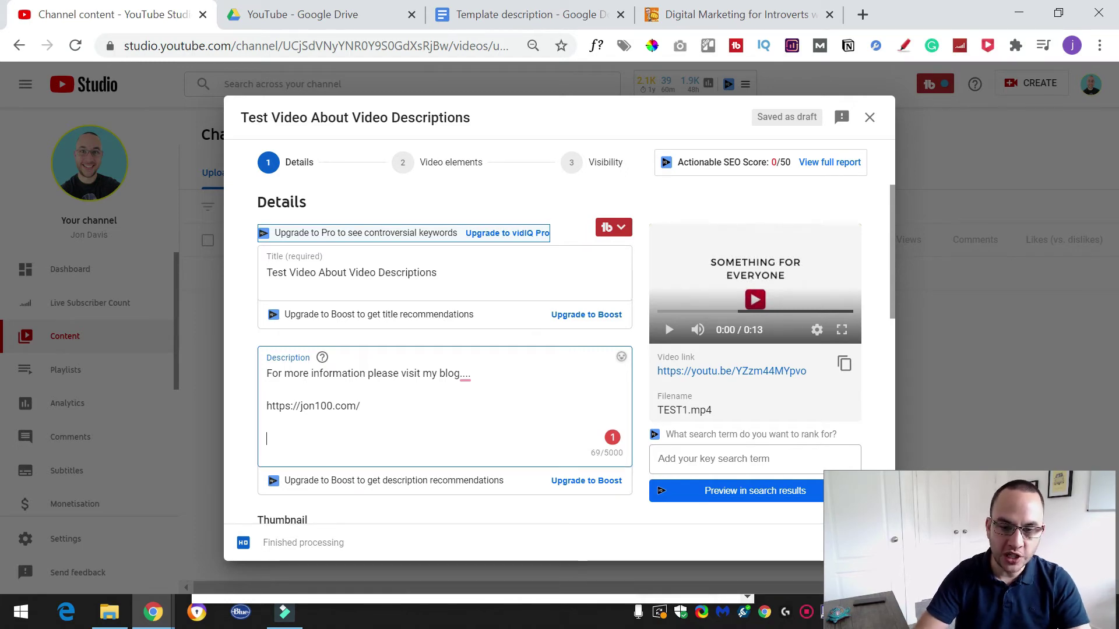
Copy the youtu.be share link of the 28 YouTube Channel Ideas video and return to the draft.
{"action": "left_click", "coordinate": [787, 11]}
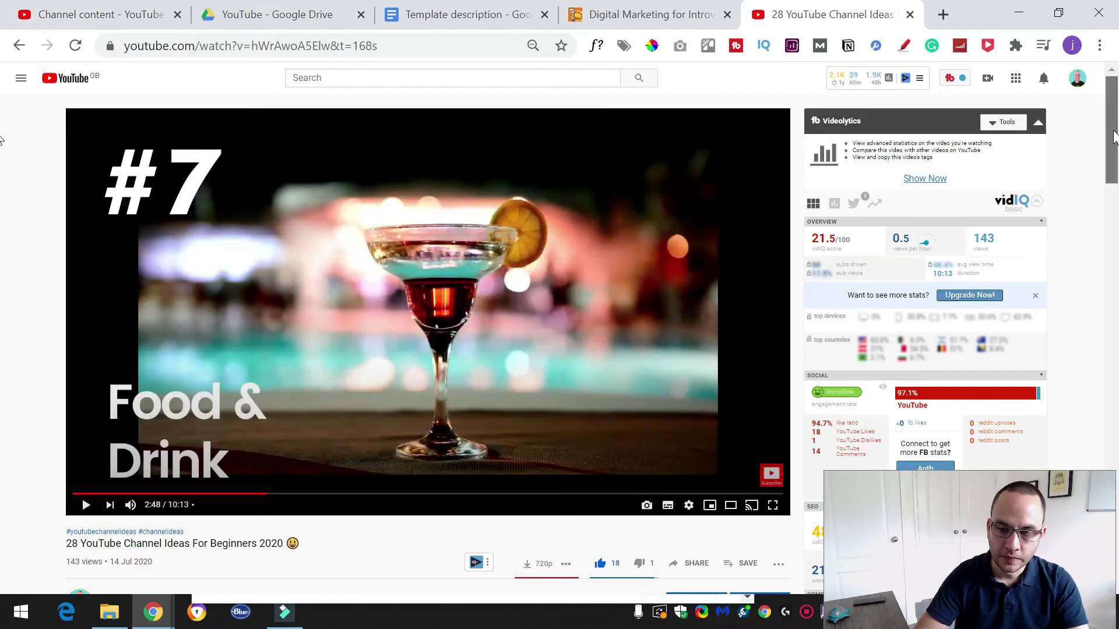
{"action": "scroll", "coordinate": [1113, 139], "scroll_direction": "down", "scroll_amount": 1}
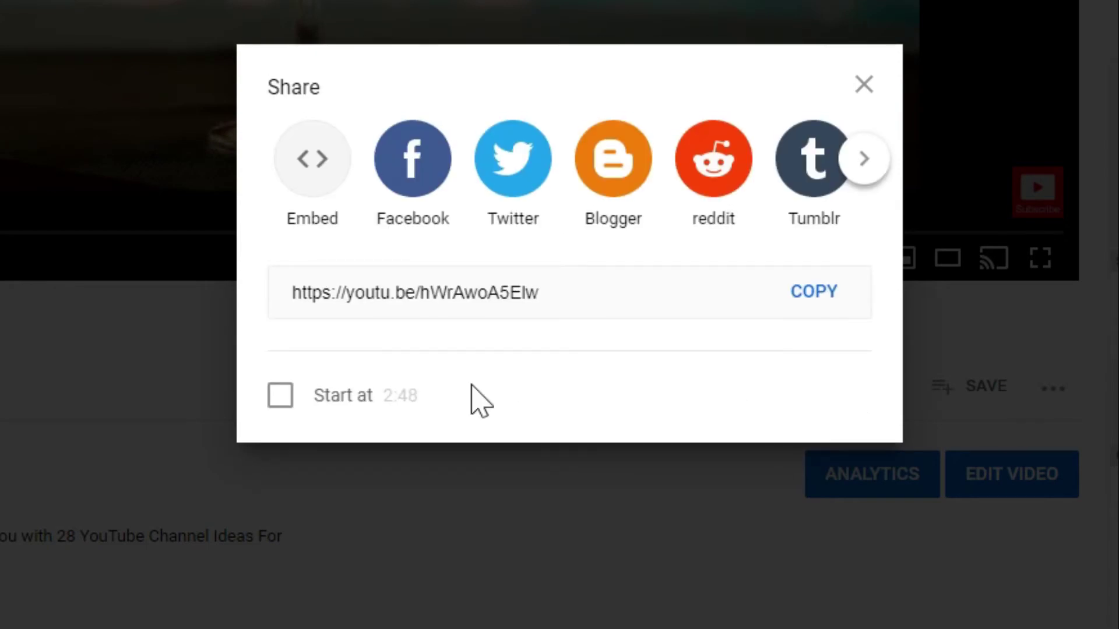
{"action": "left_click", "coordinate": [804, 303]}
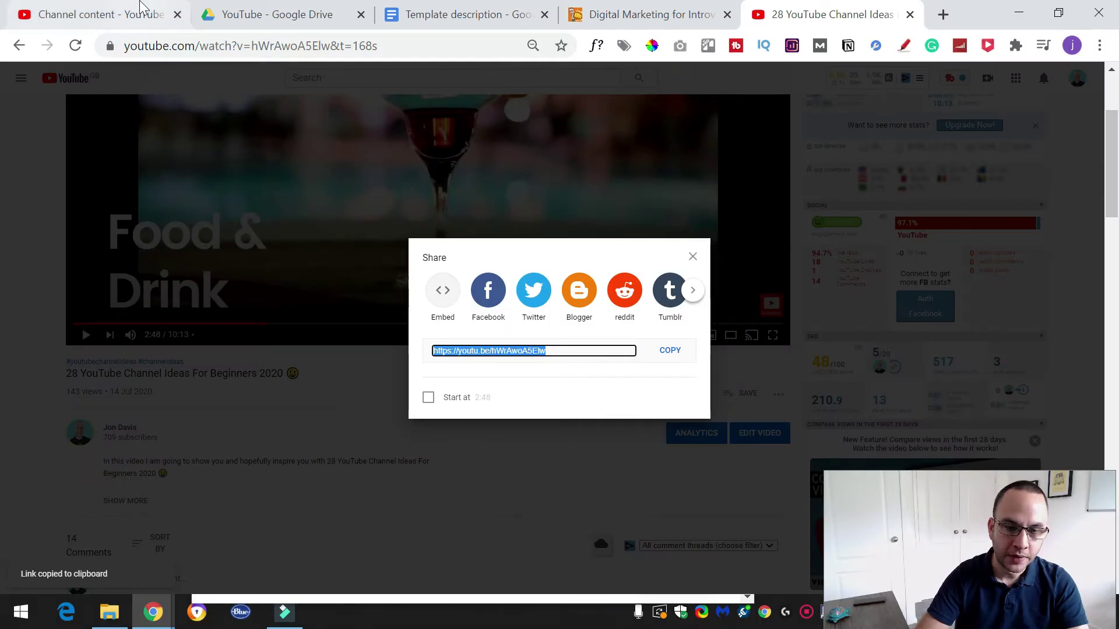
{"action": "left_click", "coordinate": [97, 7]}
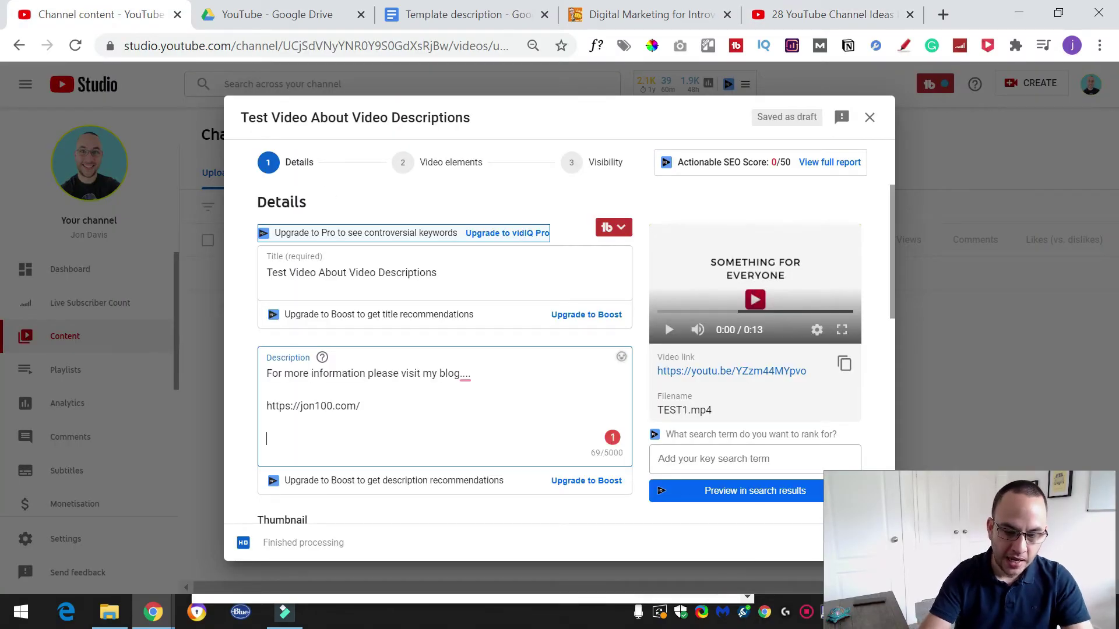
{"action": "key", "text": "ctrl+v"}
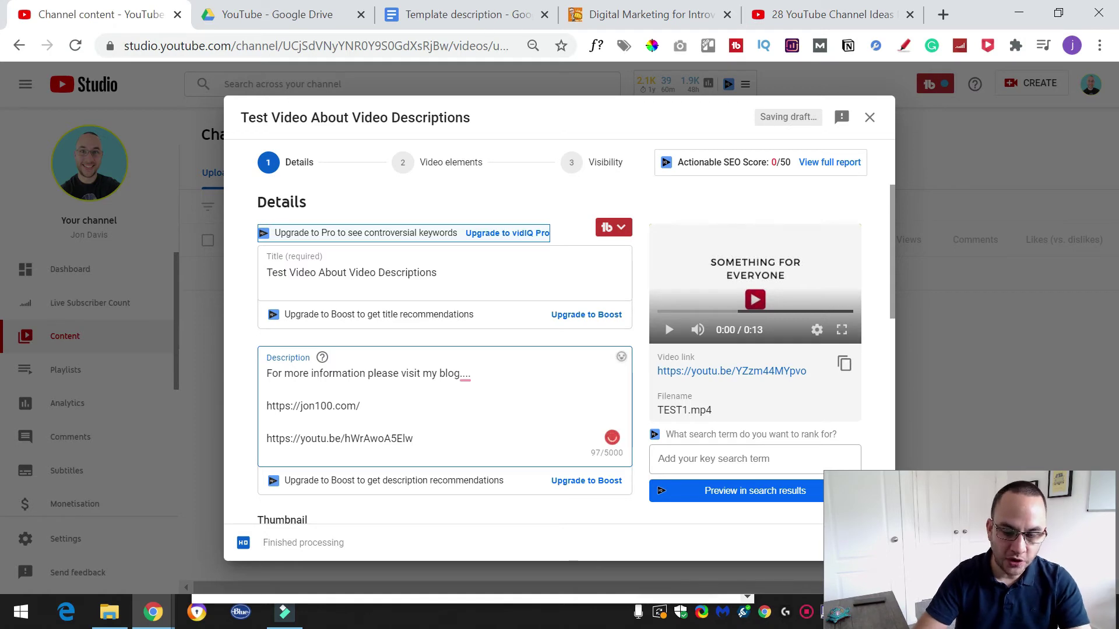
{"action": "key", "text": "Return"}
{"action": "key", "text": "Return"}
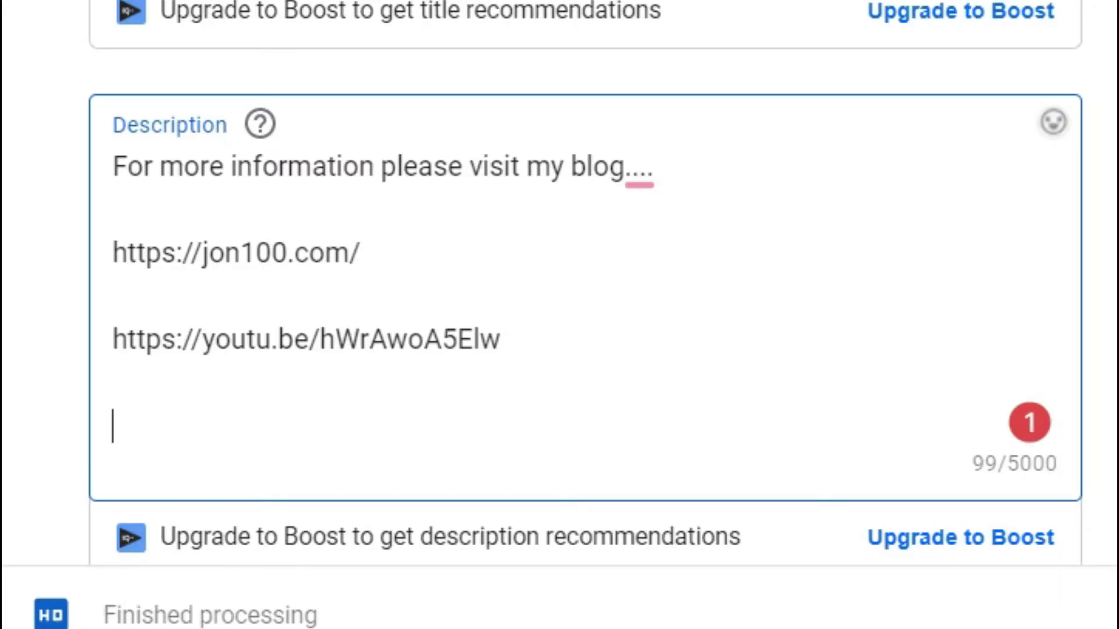
{"action": "right_click", "coordinate": [297, 474]}
{"action": "left_click", "coordinate": [332, 62]}
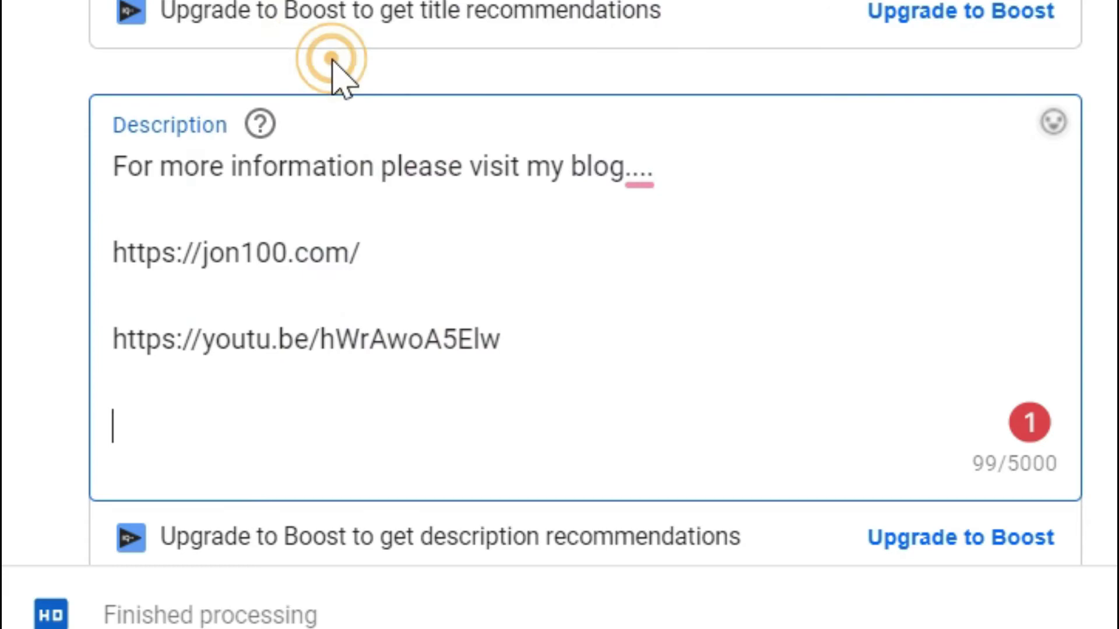
{"action": "left_click_drag", "start_coordinate": [113, 167], "coordinate": [480, 397]}
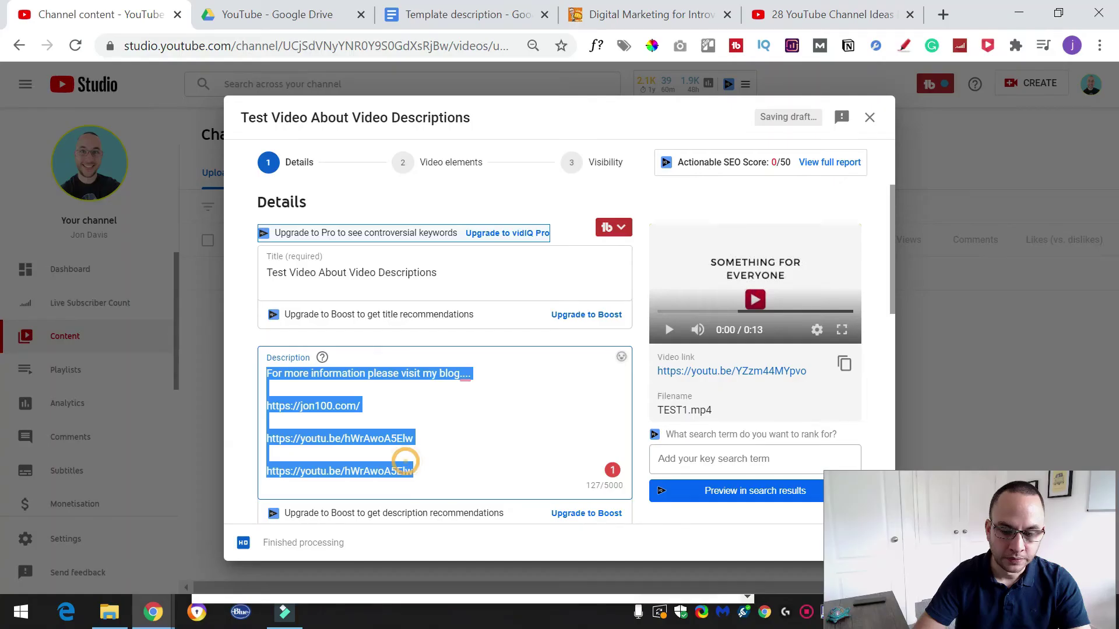
{"action": "left_click", "coordinate": [440, 465]}
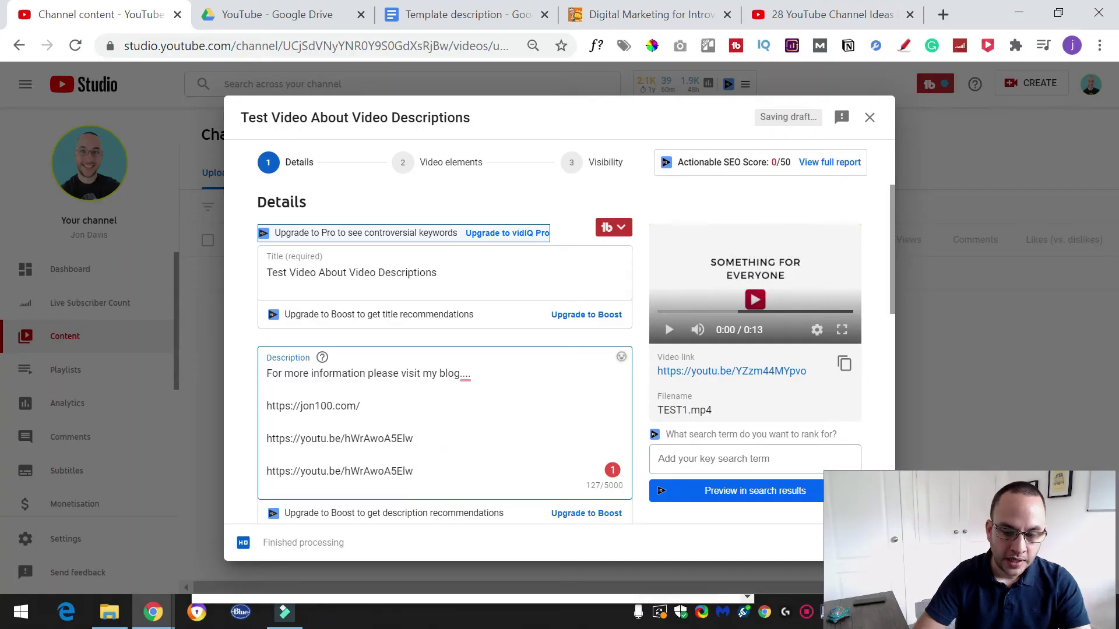
Close the draft's details to get back to the Channel content list.
{"action": "left_click", "coordinate": [893, 281]}
{"action": "left_click_drag", "start_coordinate": [895, 330], "coordinate": [890, 275]}
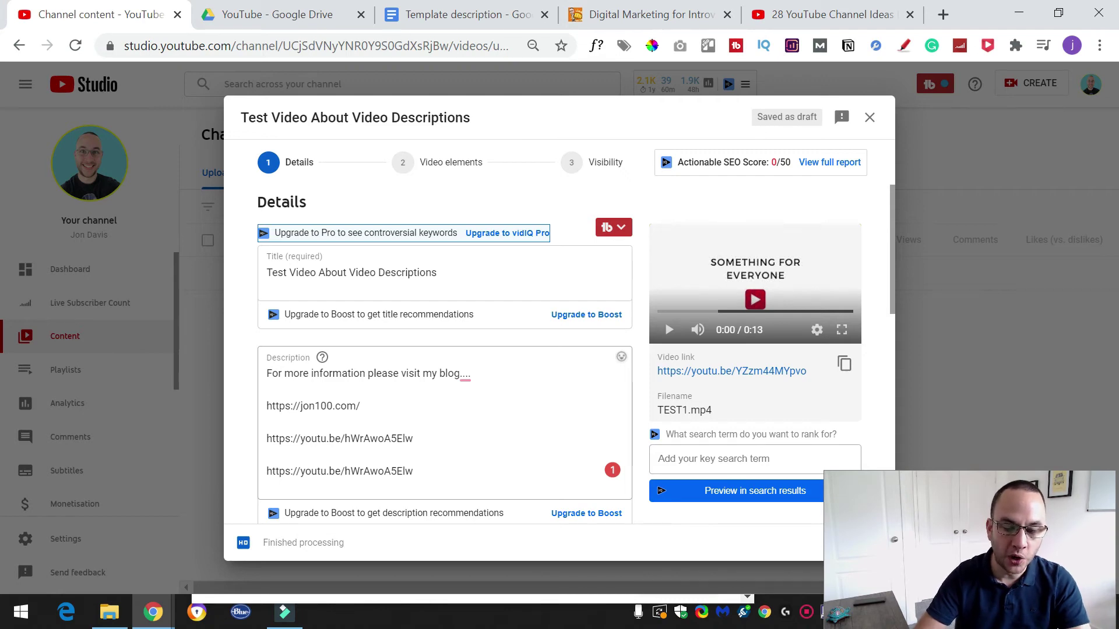
{"action": "key", "text": "Escape"}
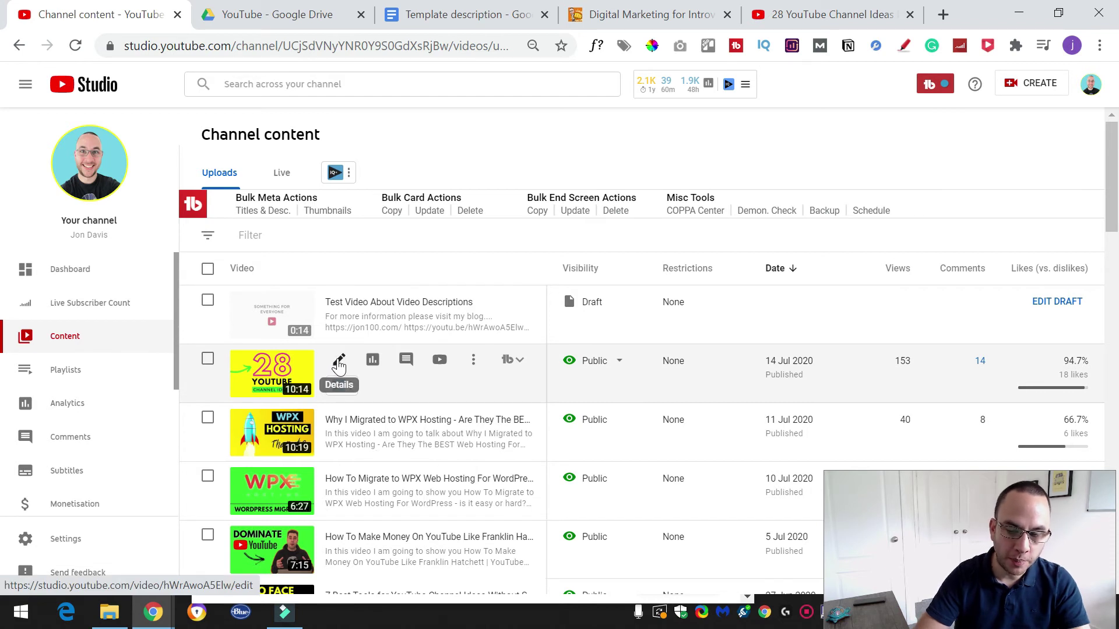
In the 28 YouTube Channel Ideas details, paste the youtu.be link after the YoutubeStrategy link.
{"action": "left_click", "coordinate": [338, 364]}
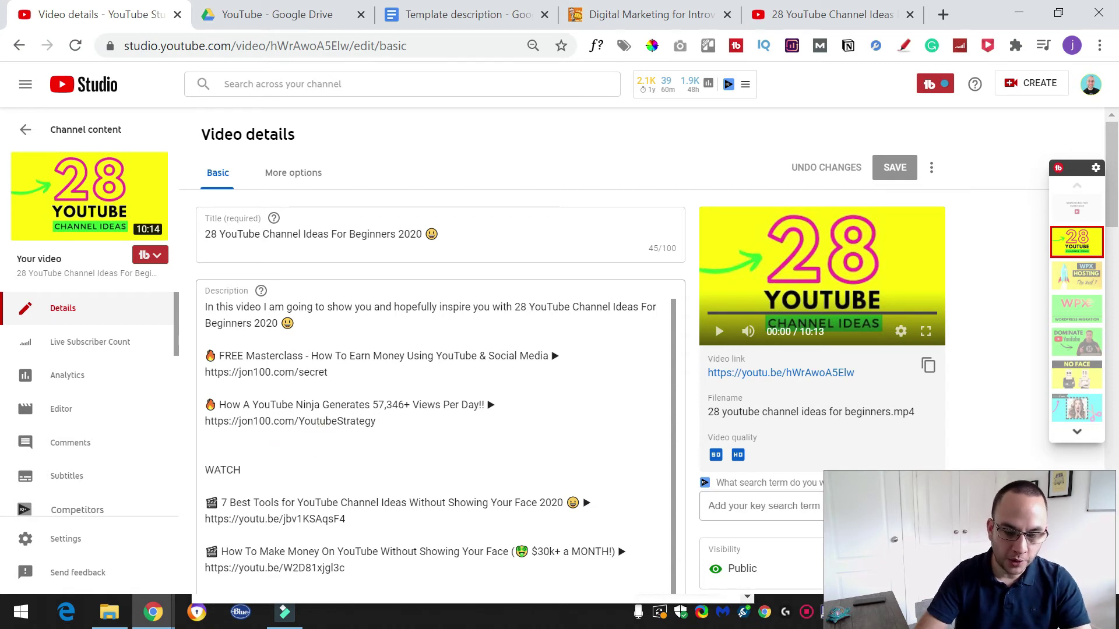
{"action": "left_click", "coordinate": [321, 441]}
{"action": "left_click", "coordinate": [409, 415]}
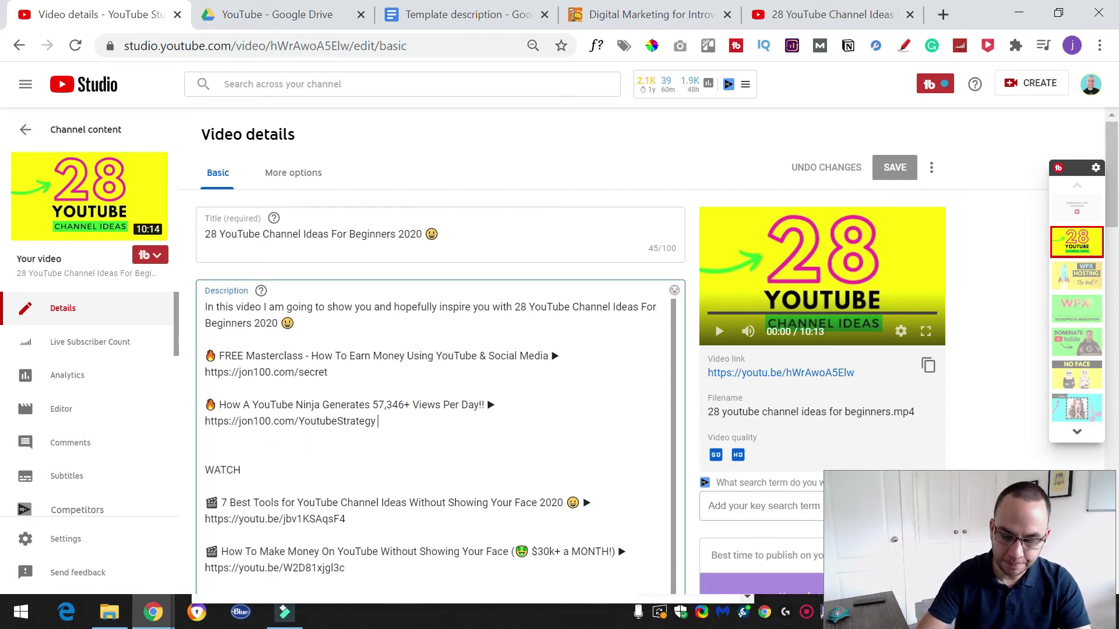
{"action": "key", "text": "Return"}
{"action": "key", "text": "Return"}
{"action": "key", "text": "ctrl+v"}
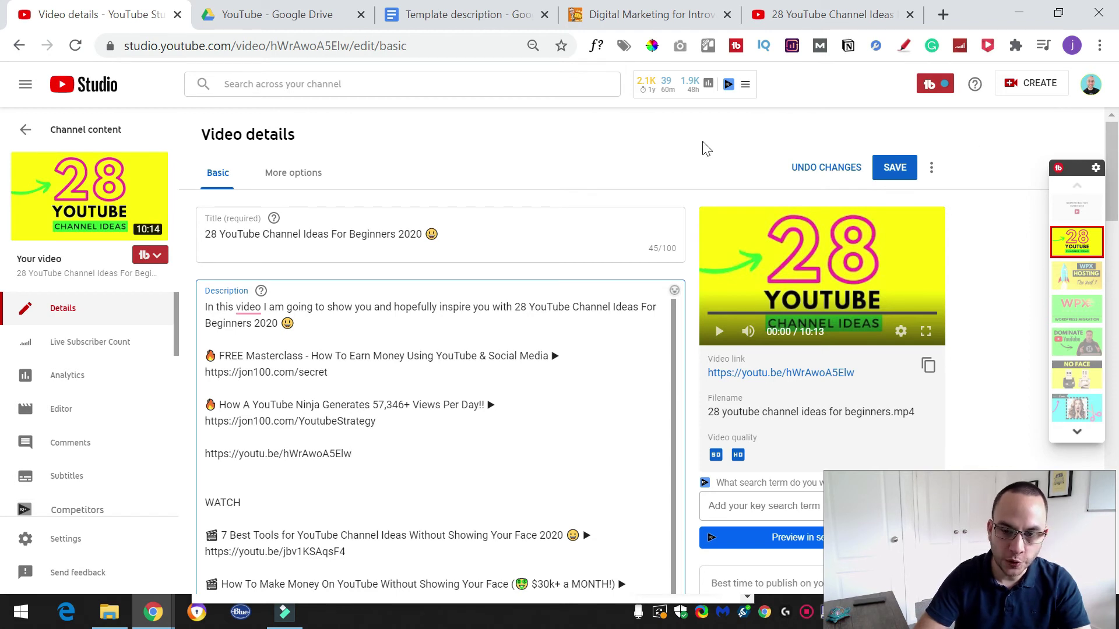
Check the expanded description on the video's watch page, then save the edited description.
{"action": "mouse_move", "coordinate": [93, 204]}
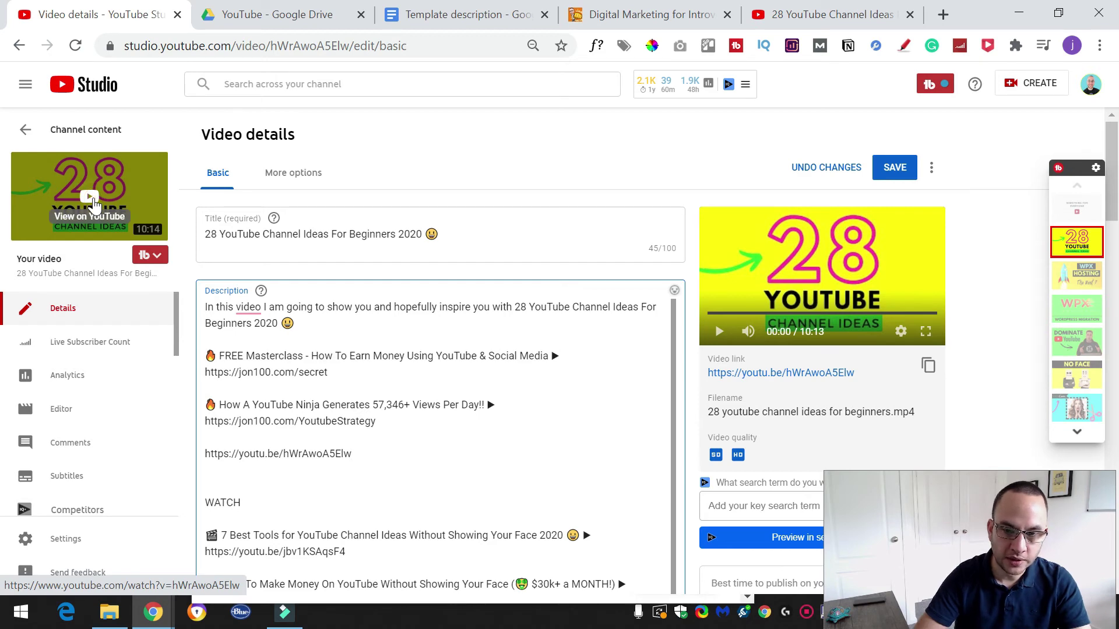
{"action": "left_click", "coordinate": [93, 204]}
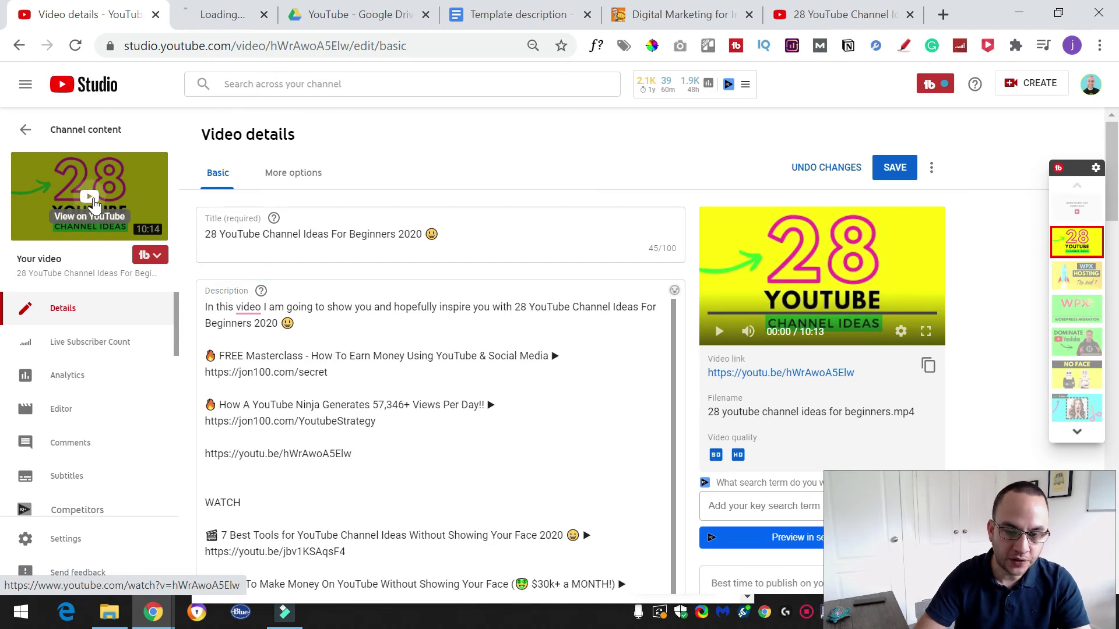
{"action": "scroll", "coordinate": [3, 271], "scroll_direction": "down", "scroll_amount": 3}
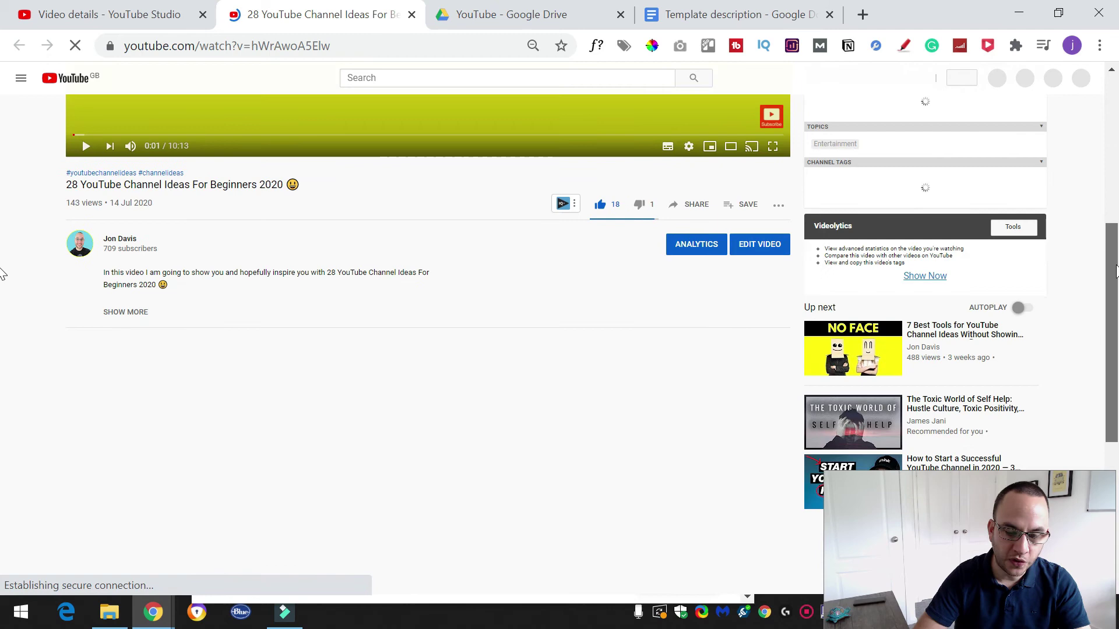
{"action": "left_click", "coordinate": [126, 313]}
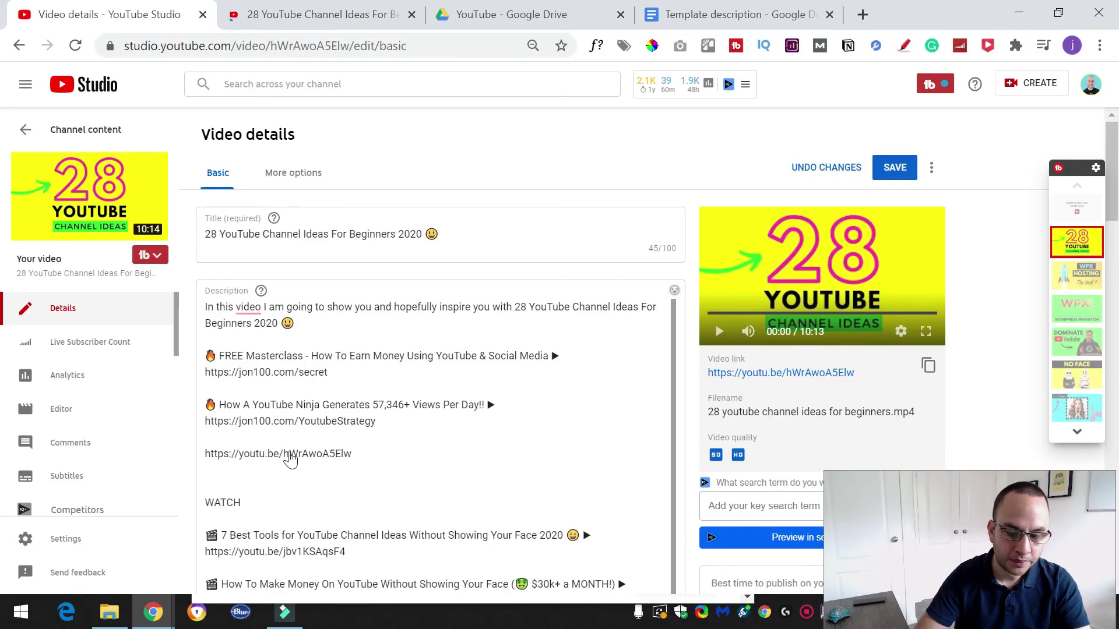
{"action": "key", "text": "ctrl+s"}
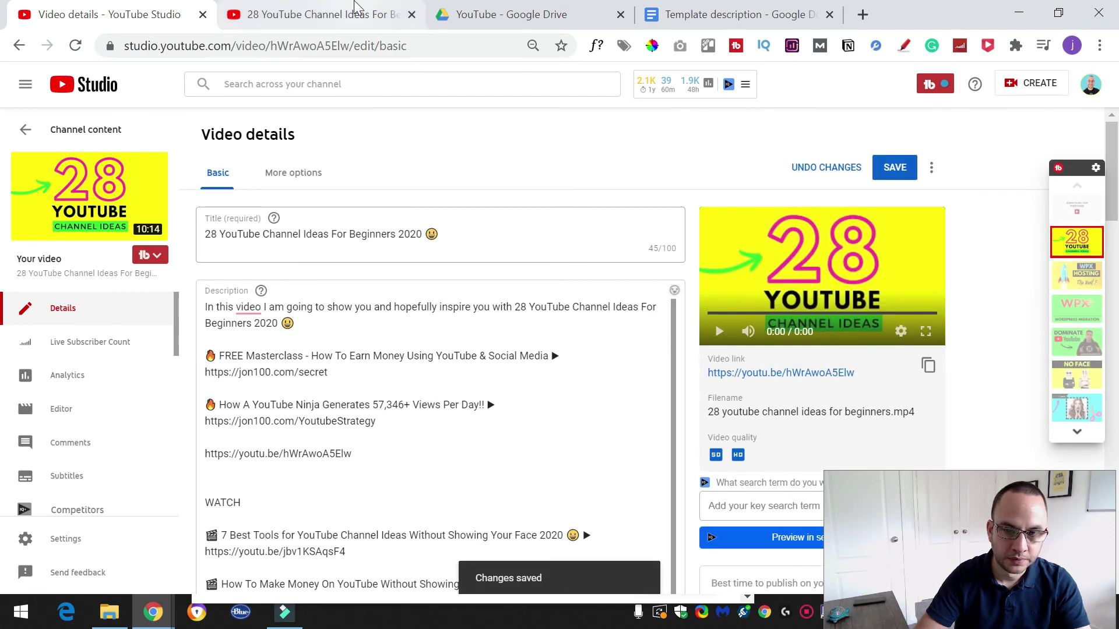
{"action": "left_click", "coordinate": [356, 8]}
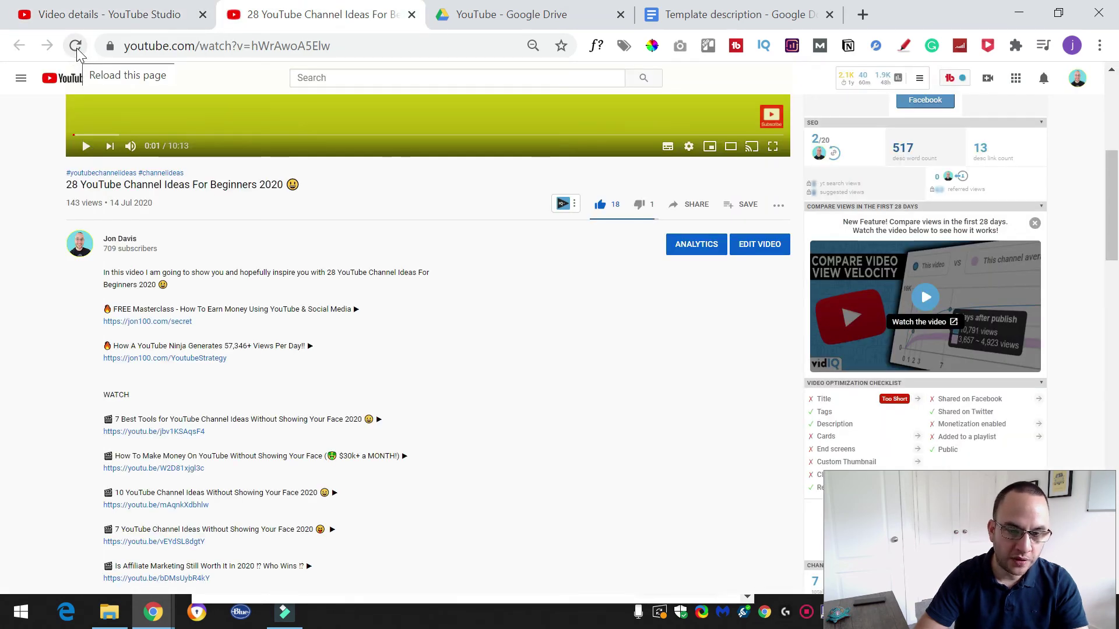
{"action": "left_click", "coordinate": [76, 47]}
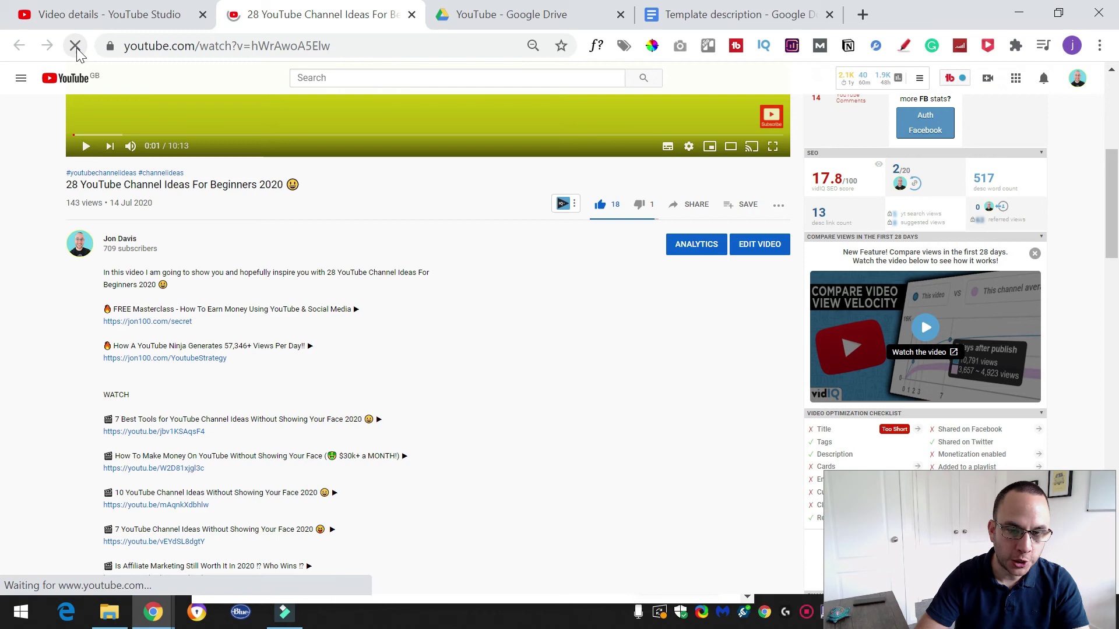
{"action": "scroll", "coordinate": [1113, 195], "scroll_direction": "down", "scroll_amount": 4}
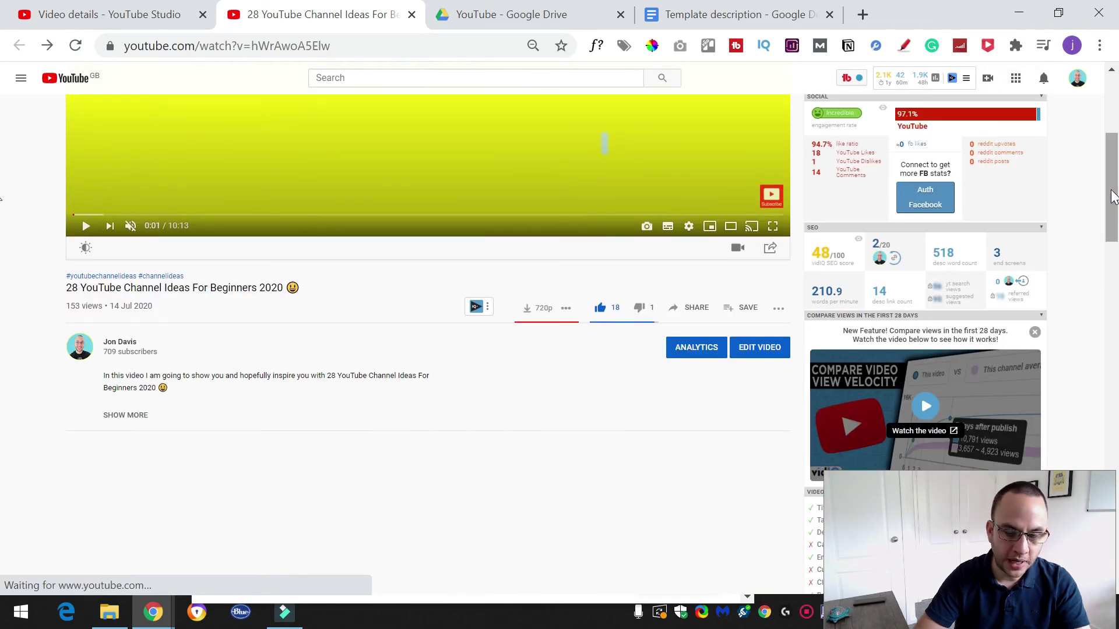
{"action": "left_click", "coordinate": [126, 416]}
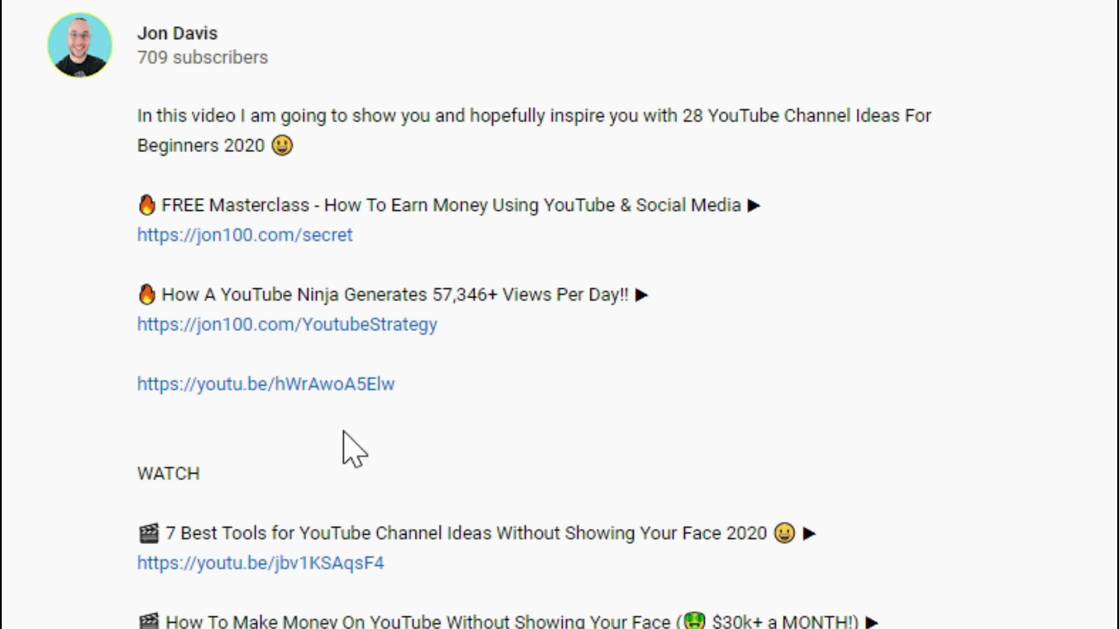